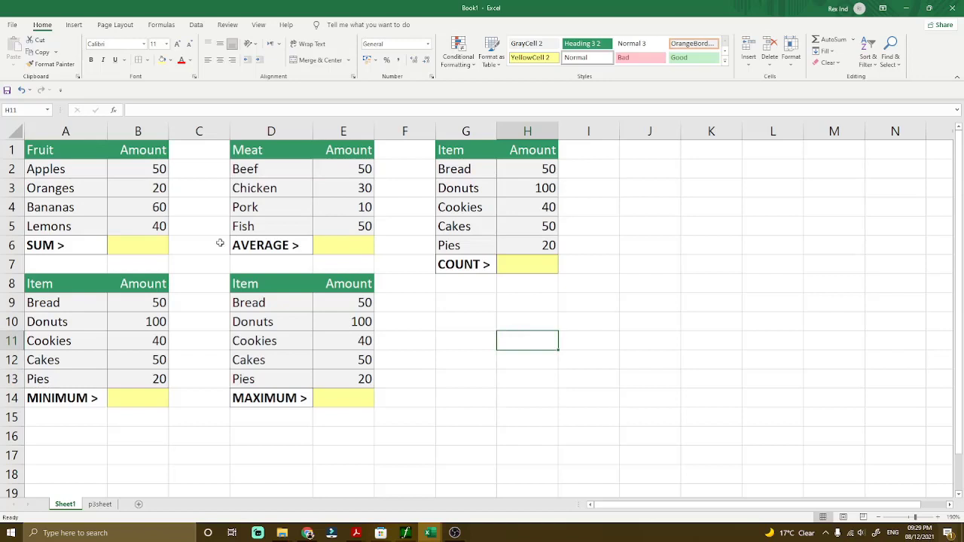
Total the fruit amounts in B2:B5 with an AutoSum SUM formula in cell B6.
{"action": "left_click", "coordinate": [146, 249]}
{"action": "left_click", "coordinate": [318, 247]}
{"action": "left_click", "coordinate": [503, 266]}
{"action": "left_click", "coordinate": [131, 242]}
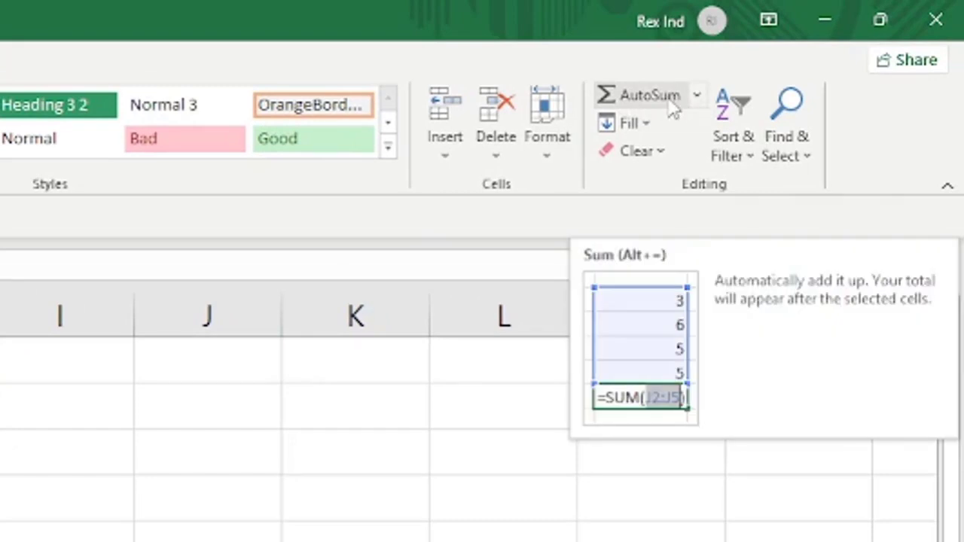
{"action": "left_click", "coordinate": [697, 96]}
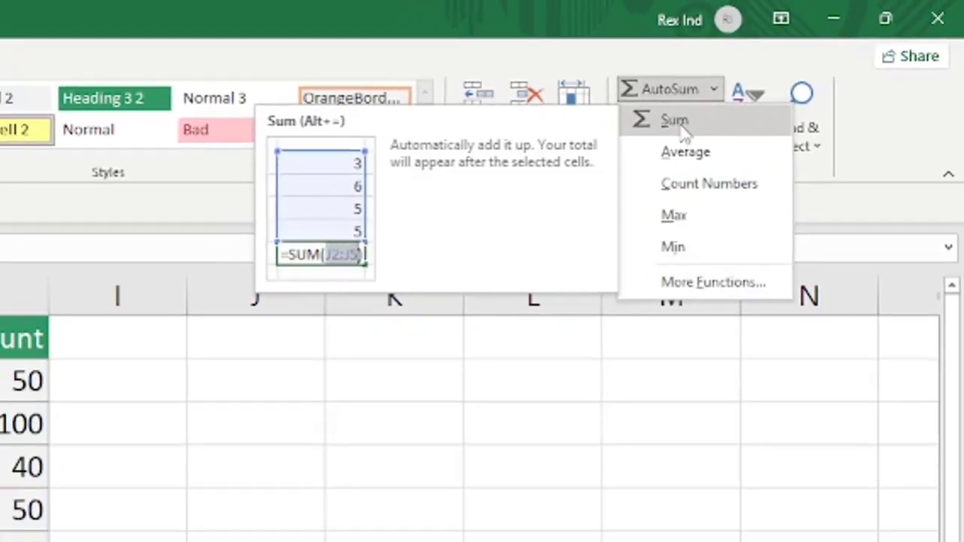
{"action": "left_click", "coordinate": [657, 131]}
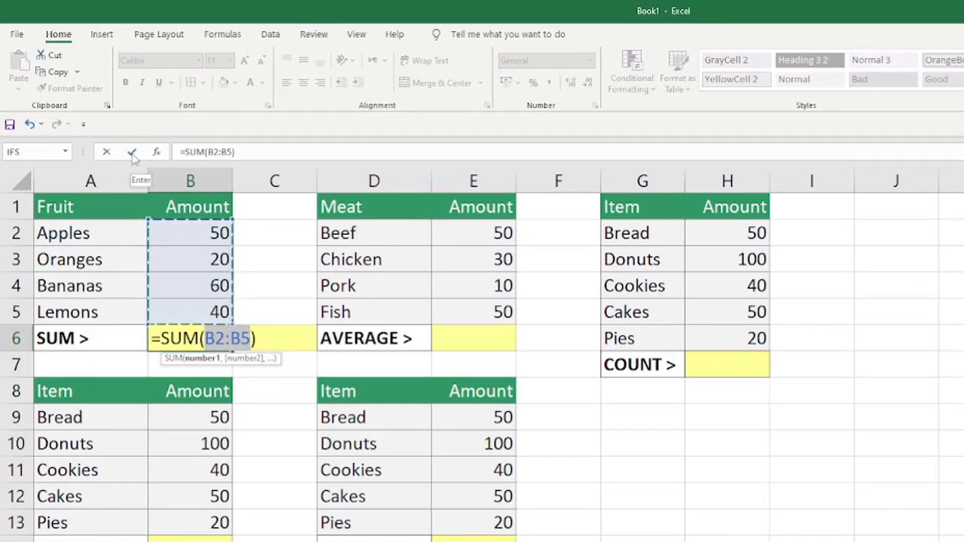
{"action": "left_click", "coordinate": [132, 153]}
{"action": "left_click_drag", "start_coordinate": [189, 235], "coordinate": [186, 322]}
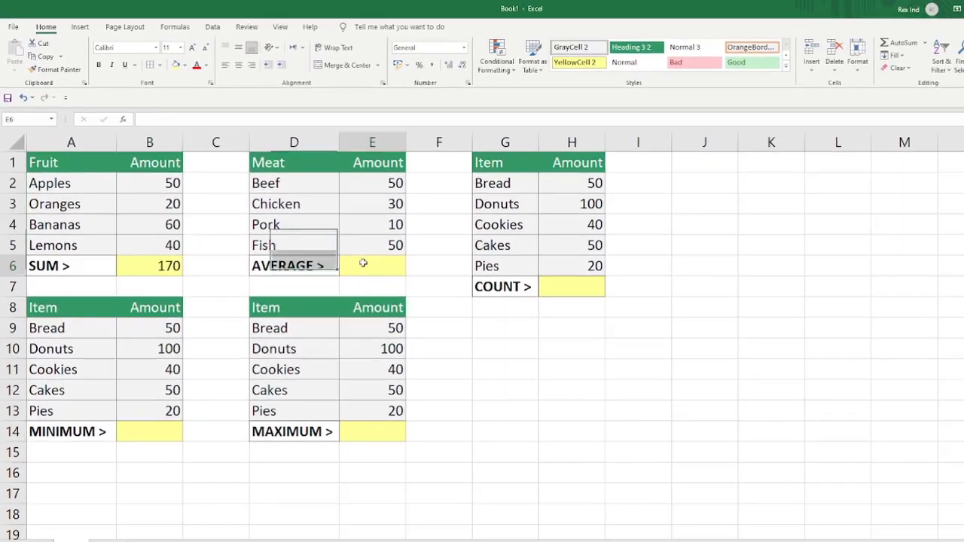
Average the meat amounts in E2:E5 with an AutoSum AVERAGE formula in cell E6.
{"action": "left_click", "coordinate": [455, 329]}
{"action": "left_click", "coordinate": [853, 39]}
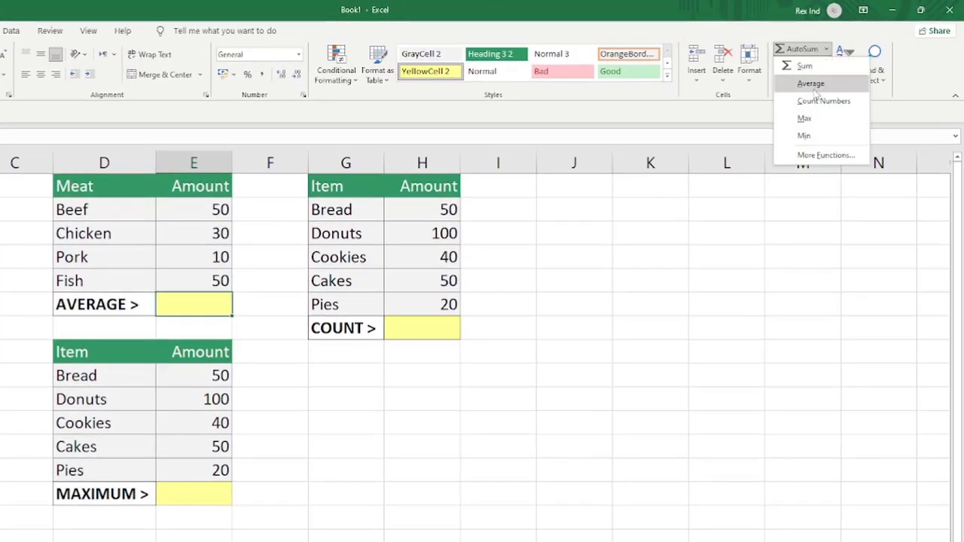
{"action": "left_click", "coordinate": [812, 84]}
{"action": "left_click", "coordinate": [0, 136]}
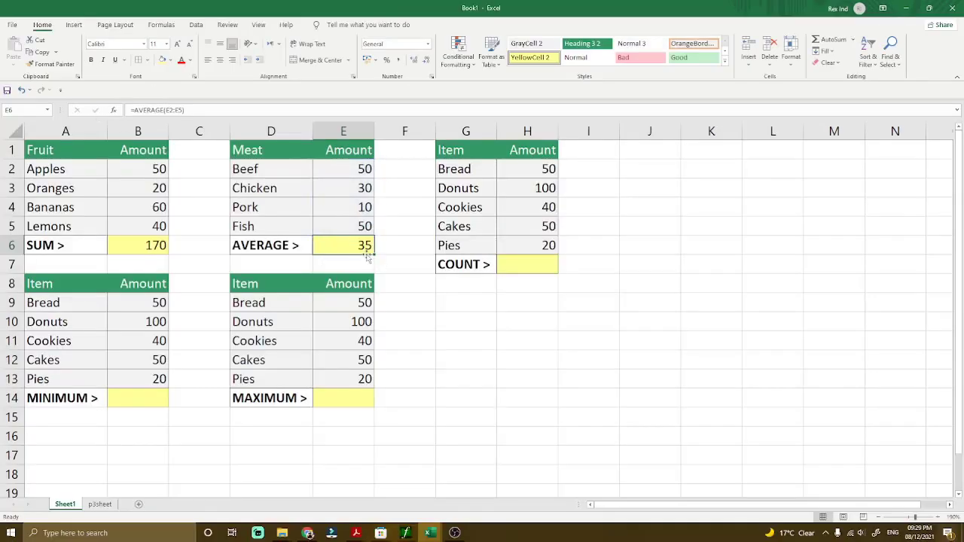
{"action": "left_click_drag", "start_coordinate": [348, 174], "coordinate": [340, 221]}
Count the numeric item amounts above cell H7 with an AutoSum Count Numbers formula in H7.
{"action": "left_click", "coordinate": [520, 262]}
{"action": "left_click_drag", "start_coordinate": [520, 169], "coordinate": [526, 238]}
{"action": "left_click", "coordinate": [523, 263]}
{"action": "left_click", "coordinate": [854, 41]}
{"action": "left_click", "coordinate": [846, 82]}
{"action": "left_click", "coordinate": [95, 110]}
{"action": "left_click_drag", "start_coordinate": [529, 172], "coordinate": [527, 426]}
Find the smallest amount in B9:B13 with an AutoSum MIN formula in cell B14.
{"action": "left_click", "coordinate": [611, 339]}
{"action": "left_click", "coordinate": [139, 399]}
{"action": "left_click", "coordinate": [854, 40]}
{"action": "left_click", "coordinate": [836, 109]}
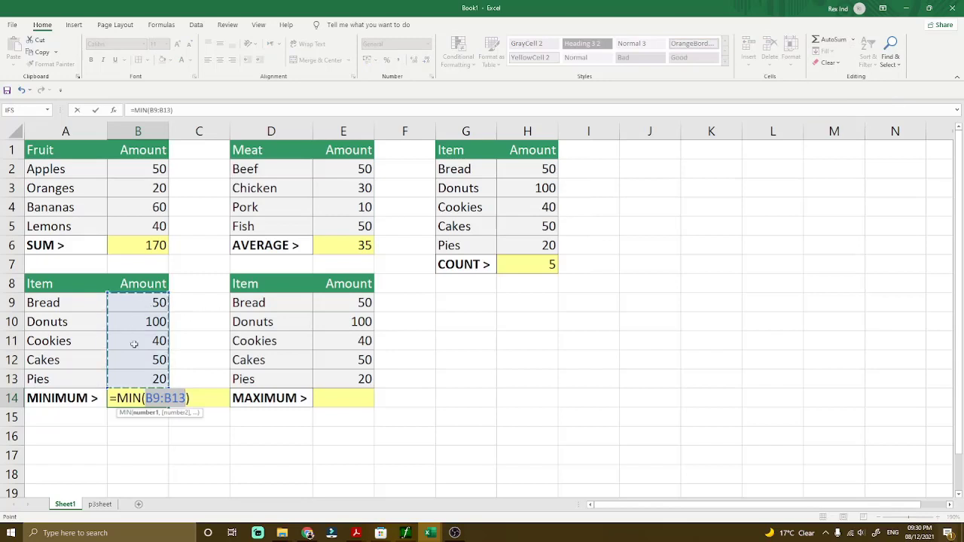
{"action": "left_click", "coordinate": [95, 110]}
Find the largest amount in E9:E13 with an AutoSum MAX formula in cell E14.
{"action": "left_click", "coordinate": [349, 399]}
{"action": "left_click", "coordinate": [353, 322]}
{"action": "left_click", "coordinate": [343, 400]}
{"action": "left_click", "coordinate": [853, 41]}
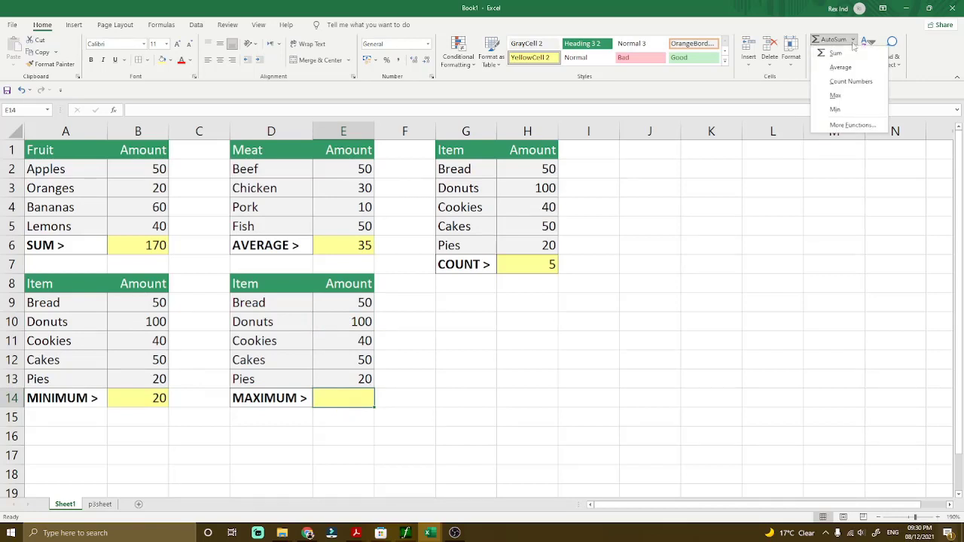
{"action": "left_click", "coordinate": [836, 96]}
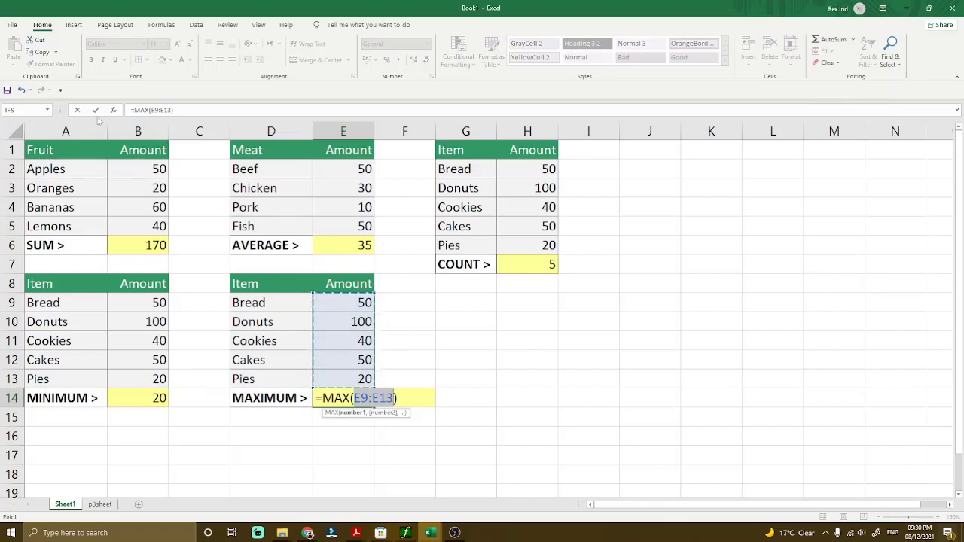
{"action": "key", "text": "ctrl+Return"}
{"action": "left_click_drag", "start_coordinate": [126, 245], "coordinate": [293, 246]}
{"action": "left_click", "coordinate": [352, 399]}
Switch to the p3sheet worksheet and examine the quarterly sub-totals for the number of trips in row 3.
{"action": "left_click", "coordinate": [106, 507]}
{"action": "left_click", "coordinate": [336, 344]}
{"action": "left_click_drag", "start_coordinate": [864, 184], "coordinate": [865, 206]}
{"action": "left_click", "coordinate": [887, 192]}
{"action": "left_click", "coordinate": [708, 193]}
{"action": "left_click", "coordinate": [464, 195]}
{"action": "left_click", "coordinate": [254, 197]}
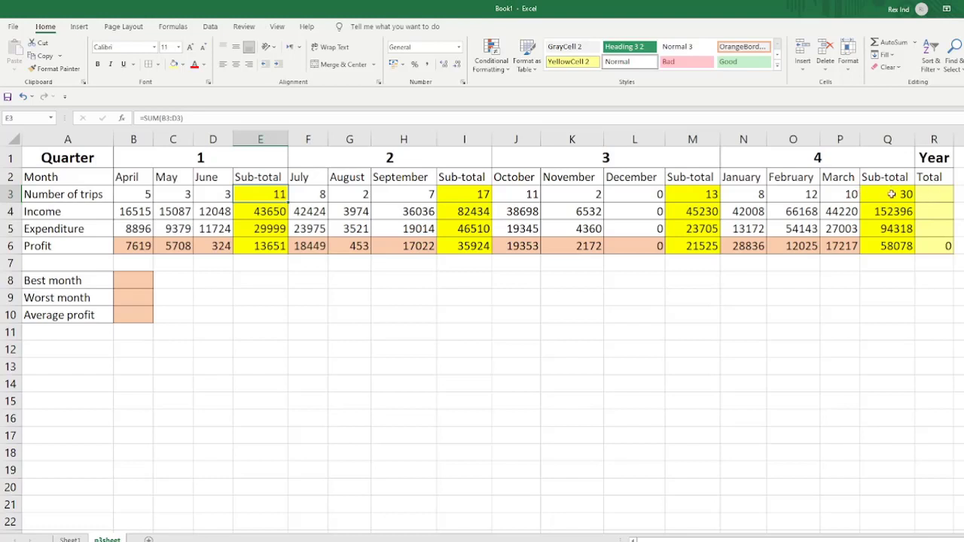
{"action": "left_click_drag", "start_coordinate": [891, 195], "coordinate": [482, 189]}
Insert an AutoSum SUM formula in cell R3 for the year's total number of trips.
{"action": "left_click", "coordinate": [933, 196]}
{"action": "left_click", "coordinate": [916, 43]}
{"action": "left_click", "coordinate": [906, 60]}
{"action": "left_click", "coordinate": [692, 194], "text": "ctrl"}
{"action": "left_click", "coordinate": [464, 193], "text": "ctrl"}
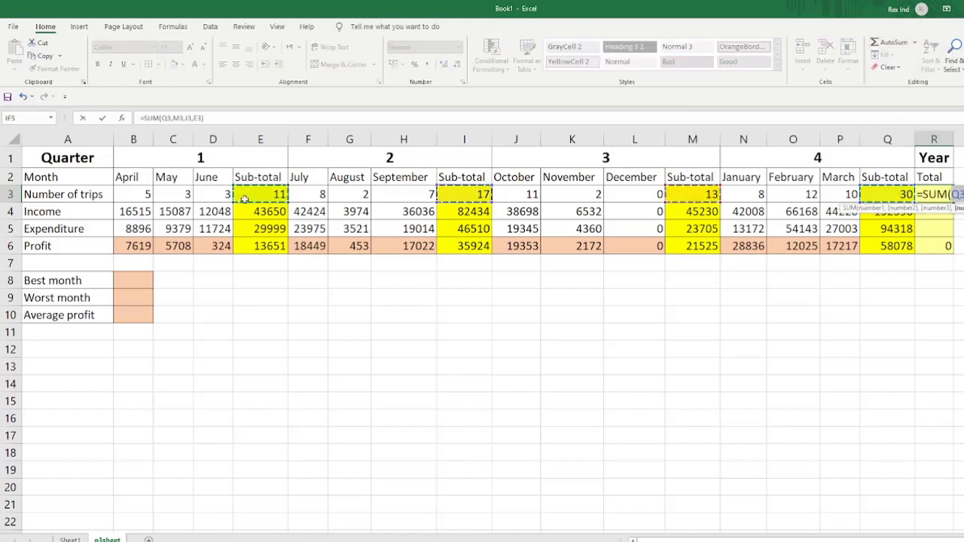
{"action": "left_click", "coordinate": [260, 193], "text": "ctrl"}
{"action": "left_click", "coordinate": [929, 299]}
Set the R3 SUM formula to add the quarterly sub-totals E3, I3, M3 and Q3, and enter it.
{"action": "left_click", "coordinate": [259, 195]}
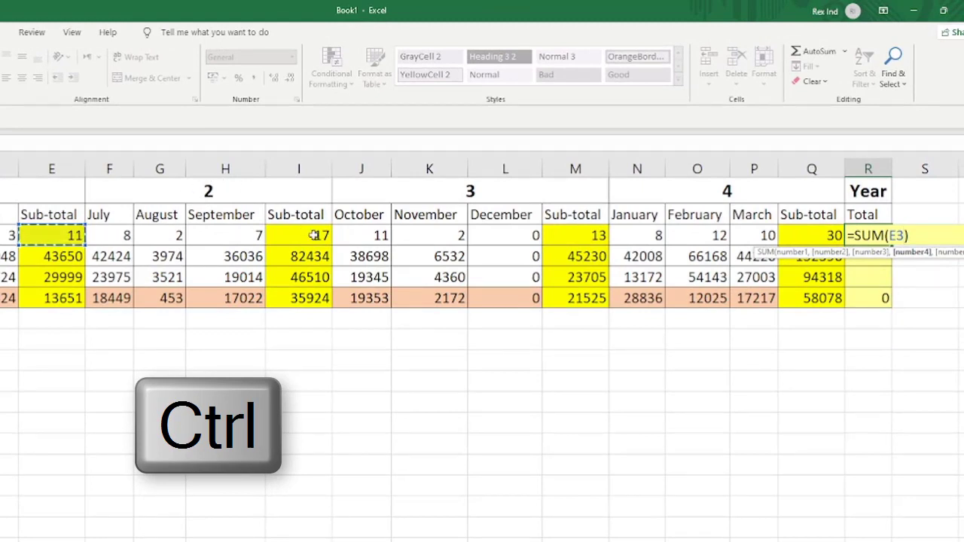
{"action": "left_click", "coordinate": [315, 236], "text": "ctrl"}
{"action": "left_click", "coordinate": [570, 238], "text": "ctrl"}
{"action": "left_click", "coordinate": [800, 235], "text": "ctrl"}
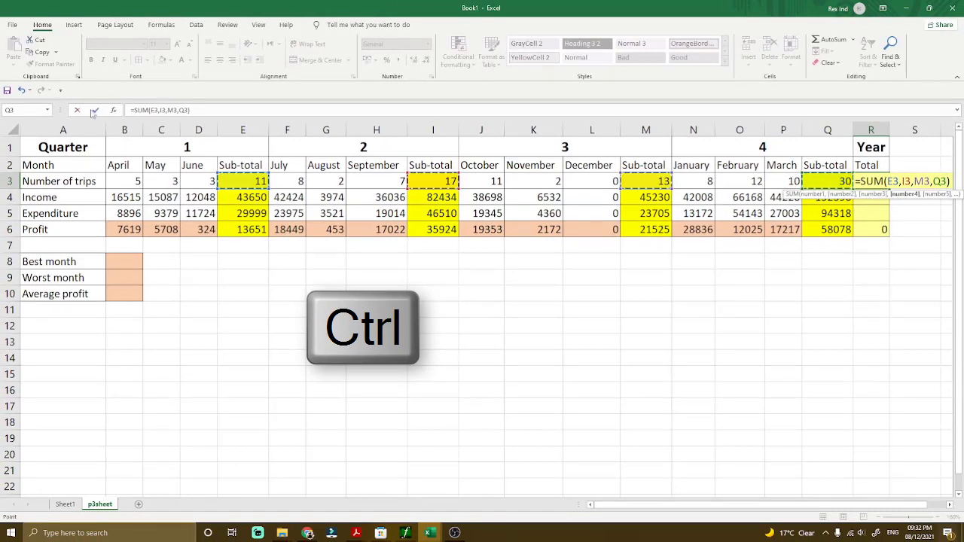
{"action": "left_click", "coordinate": [93, 112]}
Fill the R3 year total formula down through R6 and autofit the width of column R.
{"action": "left_click", "coordinate": [872, 196]}
{"action": "left_click", "coordinate": [869, 214]}
{"action": "left_click", "coordinate": [865, 197], "text": "ctrl"}
{"action": "left_click", "coordinate": [864, 198]}
{"action": "left_click", "coordinate": [866, 185]}
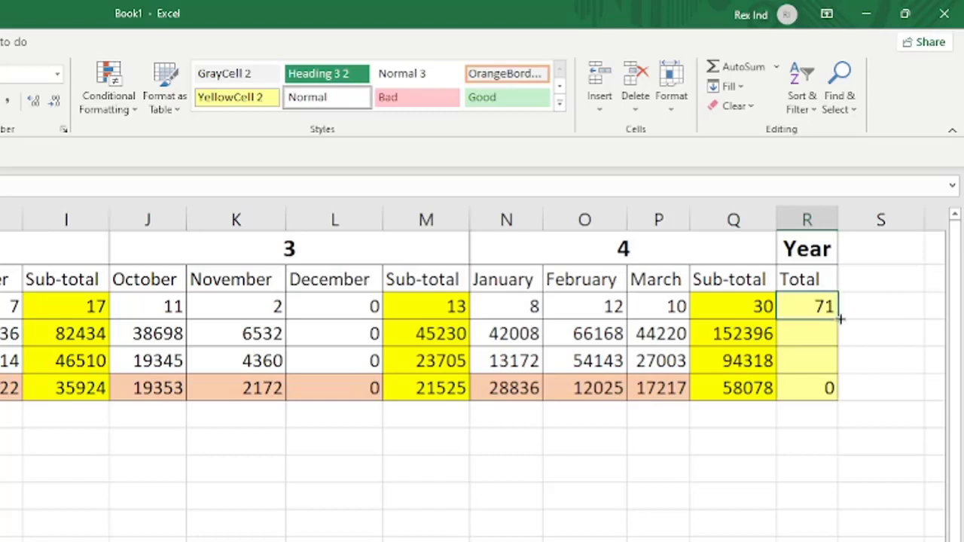
{"action": "left_click_drag", "start_coordinate": [840, 319], "coordinate": [833, 390]}
{"action": "left_click", "coordinate": [796, 458]}
{"action": "double_click", "coordinate": [840, 219]}
Check the cell references in the copied year total formula for income in R4.
{"action": "double_click", "coordinate": [814, 336]}
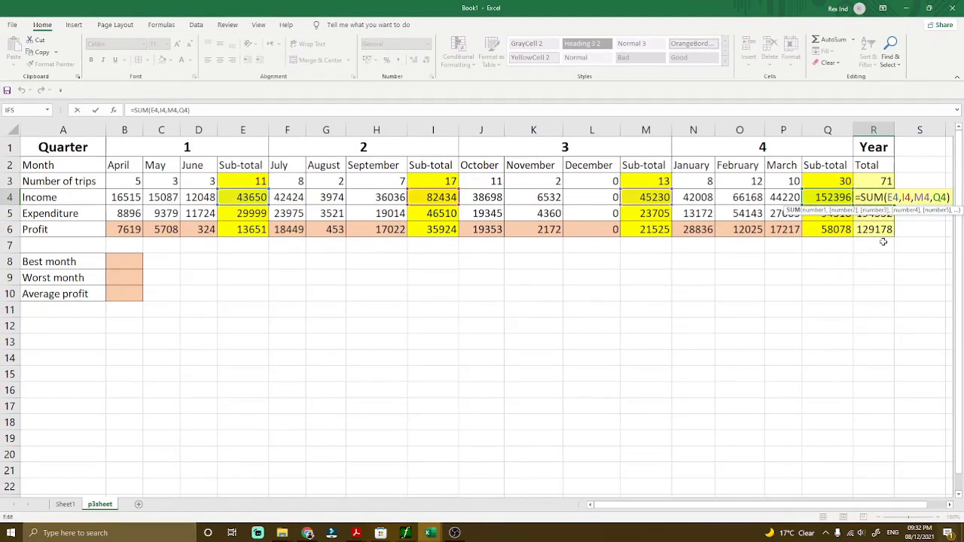
{"action": "key", "text": "Return"}
{"action": "mouse_move", "coordinate": [866, 217]}
{"action": "left_mouse_down"}
{"action": "mouse_move", "coordinate": [869, 195]}
{"action": "mouse_move", "coordinate": [870, 226]}
{"action": "left_mouse_up"}
Review the monthly profit cells of each quarter in row 6, leaving out the sub-totals.
{"action": "left_click", "coordinate": [85, 263]}
{"action": "left_click", "coordinate": [128, 260]}
{"action": "left_click_drag", "start_coordinate": [124, 229], "coordinate": [180, 229]}
{"action": "left_click_drag", "start_coordinate": [295, 230], "coordinate": [369, 232]}
{"action": "left_click_drag", "start_coordinate": [465, 230], "coordinate": [614, 231]}
{"action": "left_click_drag", "start_coordinate": [689, 230], "coordinate": [772, 230]}
Find the best month's profit in B8 with a MAX formula over B6:D6, F6:H6, J6:L6 and N6:P6.
{"action": "left_click", "coordinate": [110, 265]}
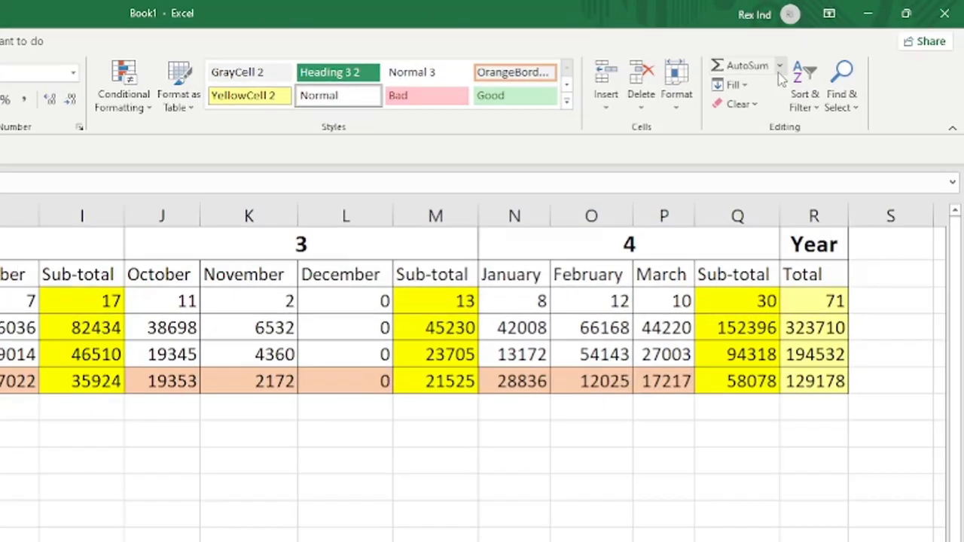
{"action": "left_click", "coordinate": [853, 41]}
{"action": "left_click", "coordinate": [699, 198]}
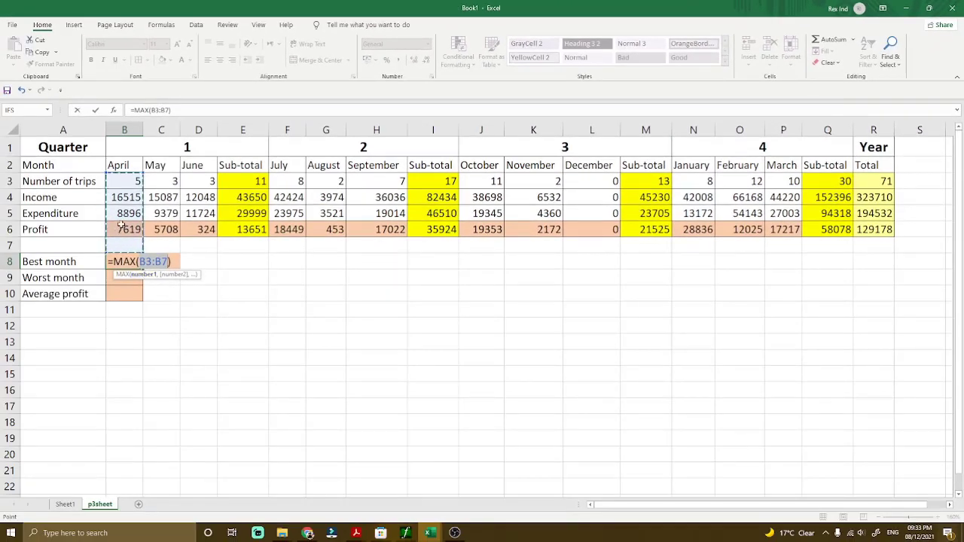
{"action": "left_click", "coordinate": [121, 227]}
{"action": "key", "text": "ctrl"}
{"action": "left_click_drag", "start_coordinate": [279, 230], "coordinate": [373, 232]}
{"action": "left_click_drag", "start_coordinate": [475, 231], "coordinate": [614, 234]}
{"action": "left_click_drag", "start_coordinate": [689, 230], "coordinate": [770, 231]}
{"action": "left_click", "coordinate": [94, 110]}
{"action": "left_click", "coordinate": [688, 232]}
Build a MIN formula in B9 for the worst month's profit over B6:D6, F6:H6, J6:L6 and N6:P6.
{"action": "left_click", "coordinate": [122, 281]}
{"action": "left_click", "coordinate": [853, 40]}
{"action": "left_click", "coordinate": [835, 110]}
{"action": "left_click_drag", "start_coordinate": [122, 229], "coordinate": [192, 229]}
{"action": "type", "text": ","}
{"action": "left_click_drag", "start_coordinate": [284, 229], "coordinate": [398, 232]}
{"action": "type", "text": ","}
{"action": "left_click_drag", "start_coordinate": [474, 230], "coordinate": [607, 231]}
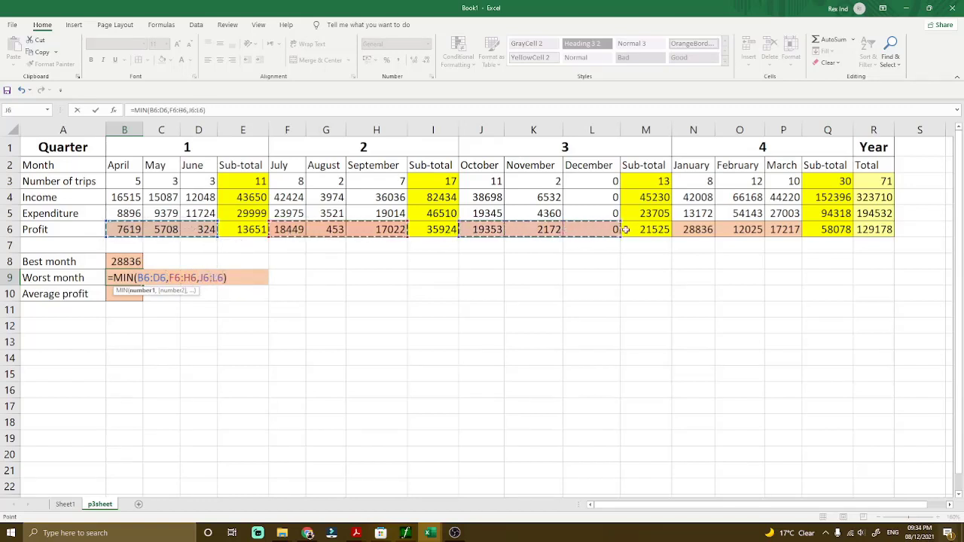
{"action": "type", "text": ","}
{"action": "left_click_drag", "start_coordinate": [691, 231], "coordinate": [765, 231]}
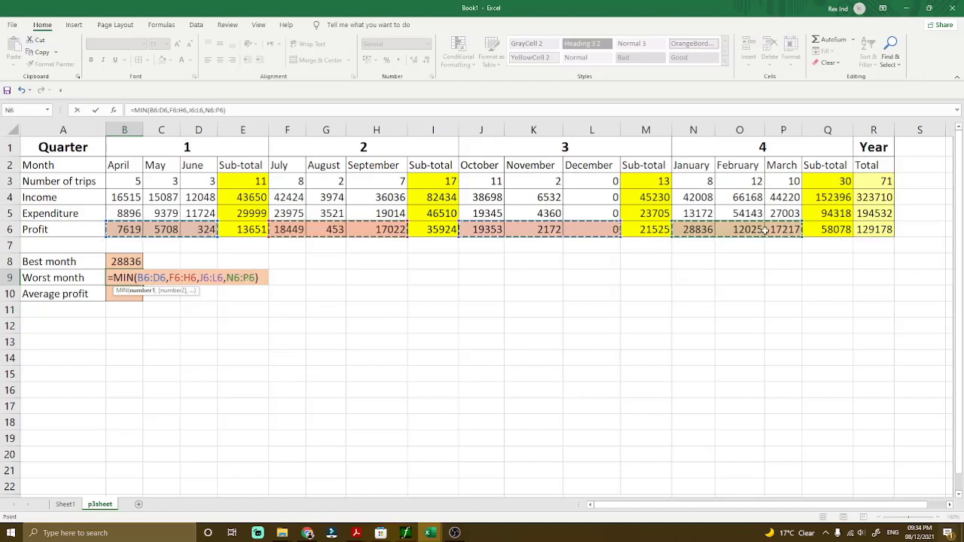